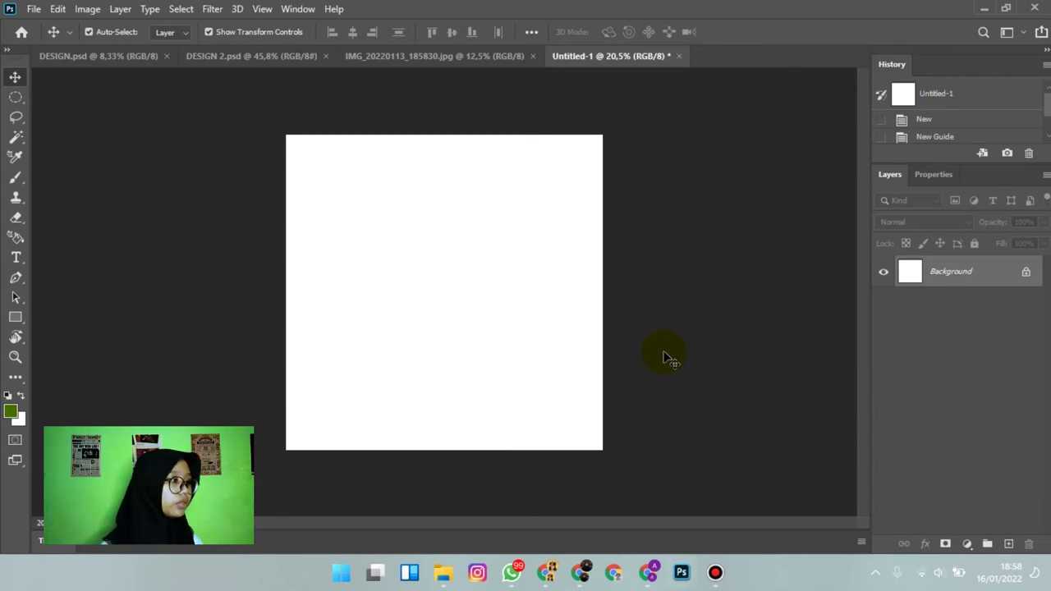
# Try the Zoom tool, return to the Move tool, then zoom with Ctrl++ and Ctrl+- to 33.3%.
pyautogui.click(14, 359)
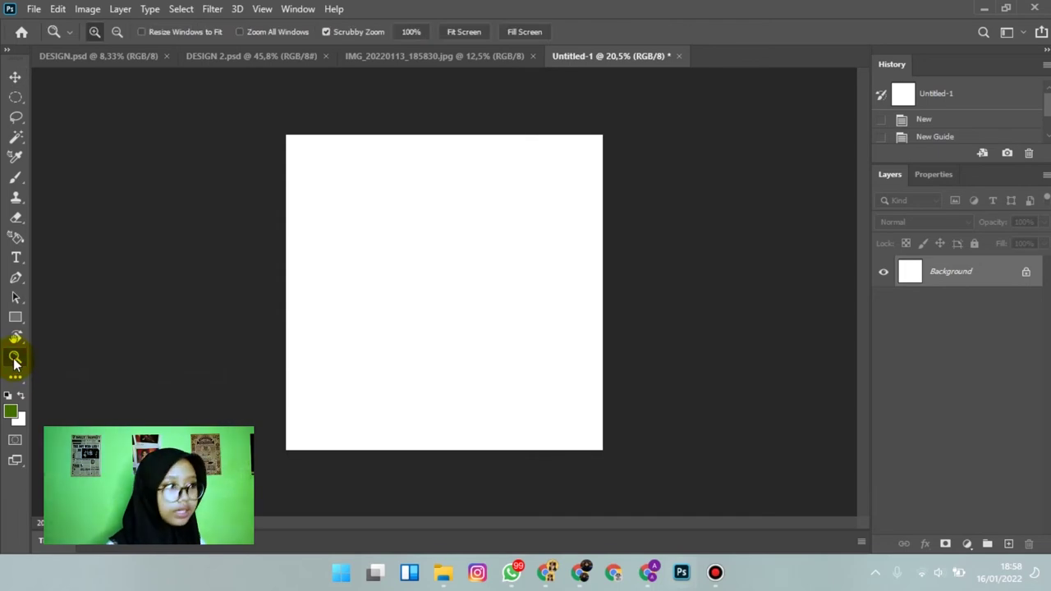
pyautogui.click(14, 80)
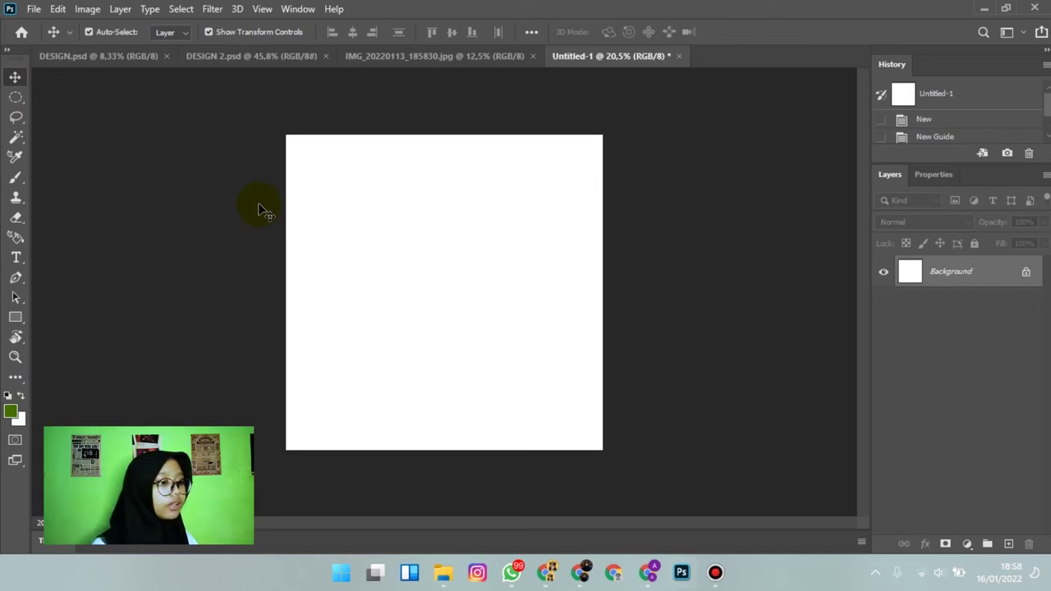
pyautogui.hotkey('ctrl', '+')
pyautogui.hotkey('ctrl', '-')
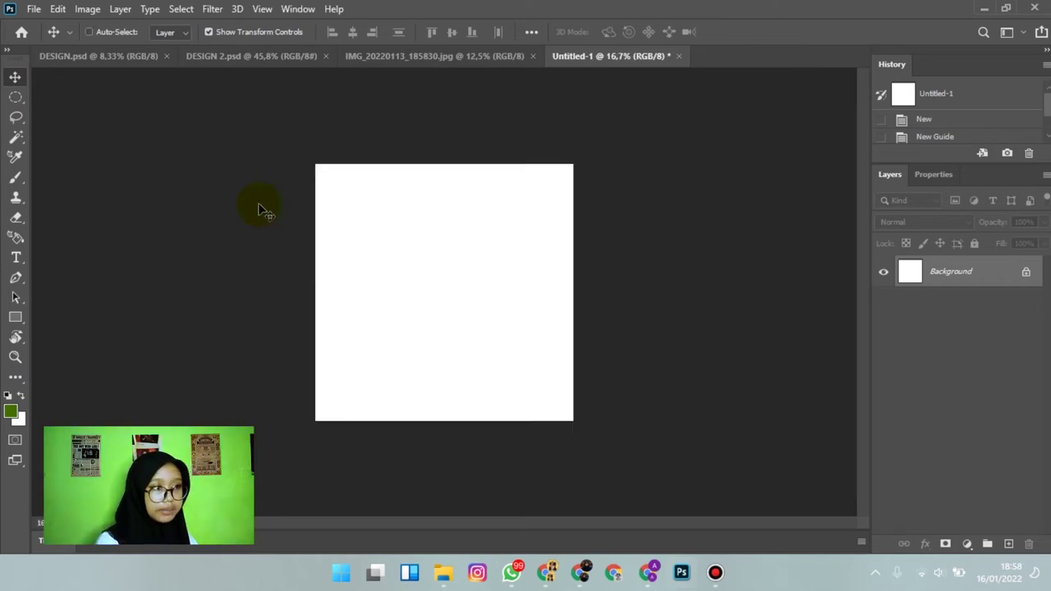
pyautogui.hotkey('ctrl', '+')
pyautogui.hotkey('ctrl', '+')
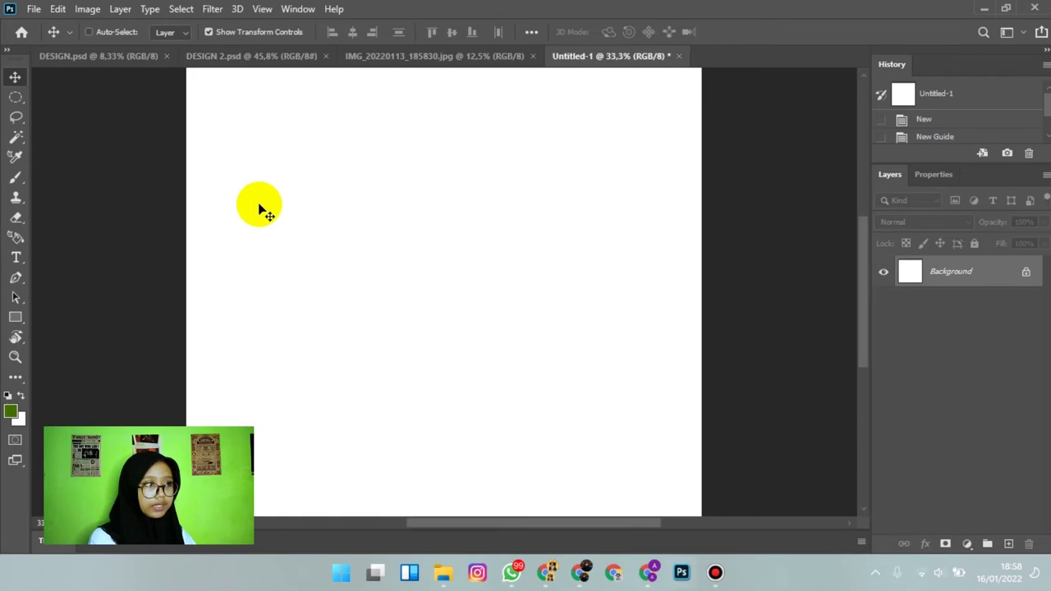
pyautogui.hotkey('ctrl', '-')
pyautogui.hotkey('ctrl', '+')
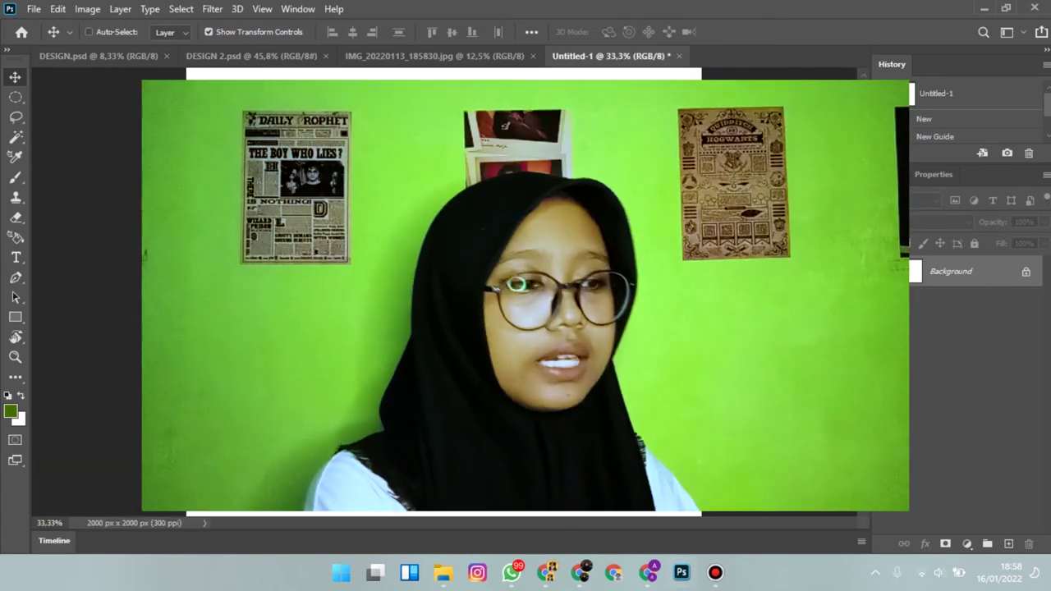
# Zoom the canvas out one step, from 33.3% to 25%, with Ctrl+-.
pyautogui.hotkey('ctrl', '-')
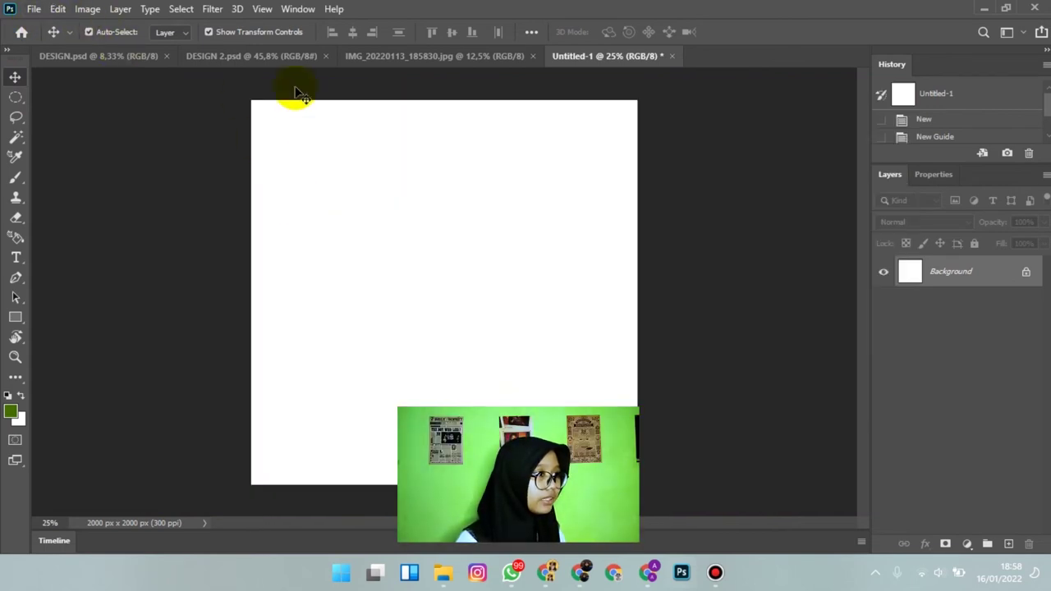
# Enable Zoom with Scroll Wheel in Edit > Preferences > Tools and confirm with OK.
pyautogui.click(33, 8)
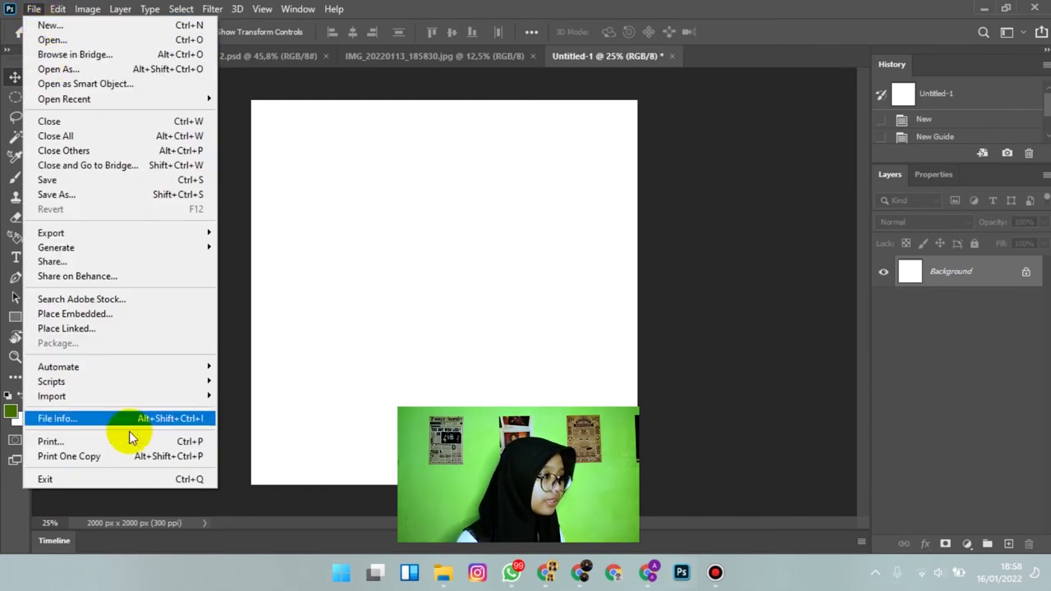
pyautogui.click(58, 8)
pyautogui.click(57, 8)
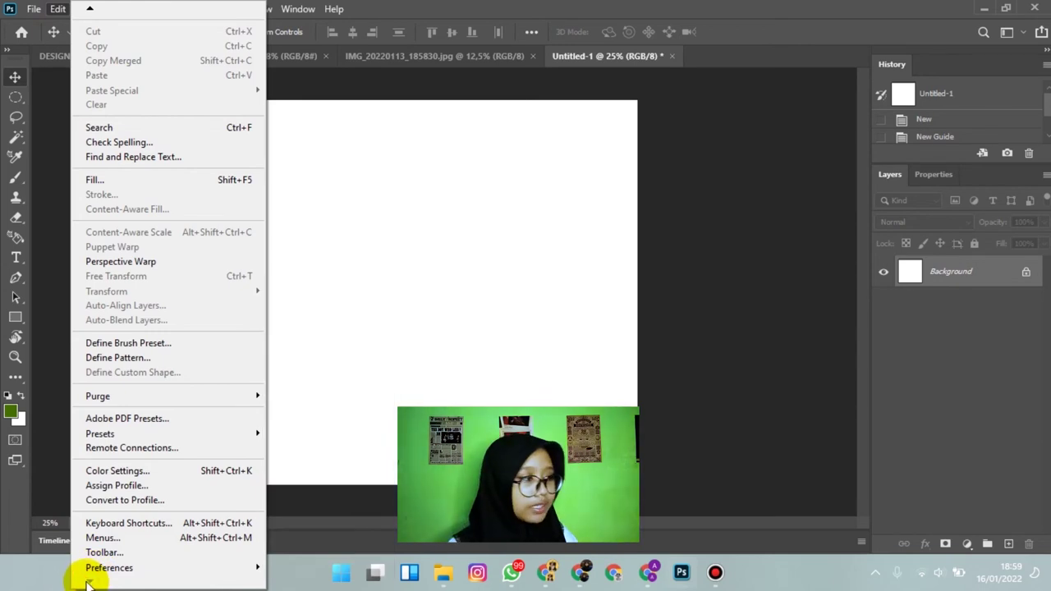
pyautogui.moveTo(109, 567)
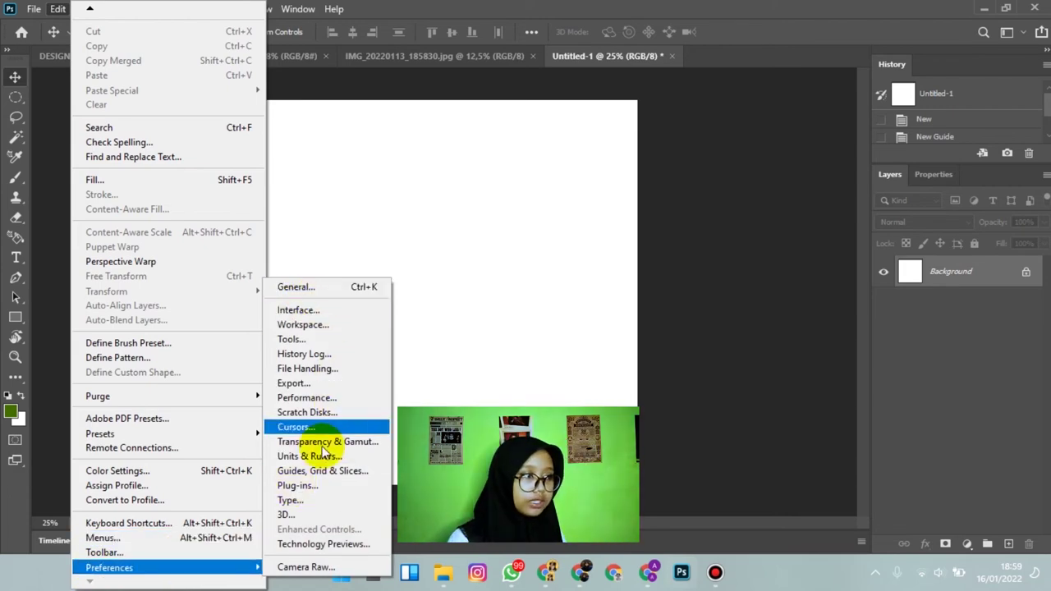
pyautogui.click(320, 341)
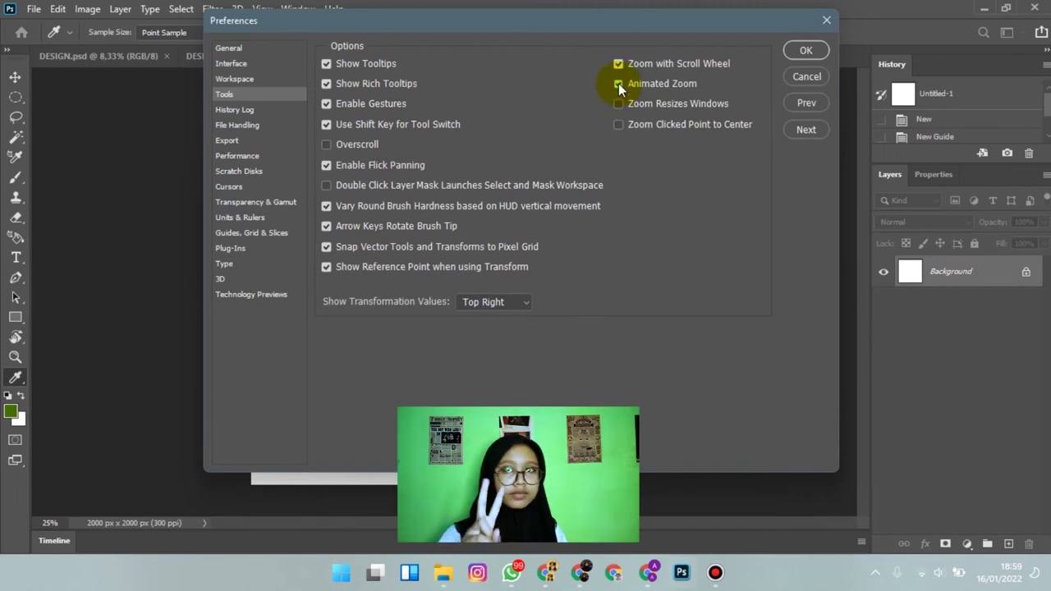
pyautogui.click(804, 52)
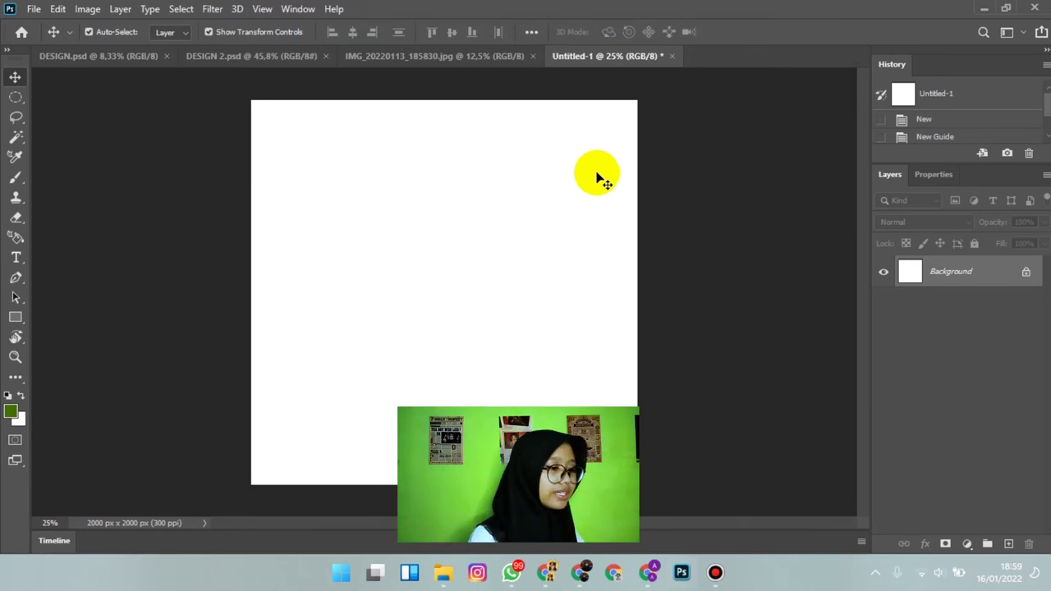
# Zoom the canvas in and out with Ctrl++, Ctrl+- and the mouse scroll wheel.
pyautogui.hotkey('ctrl', '+')
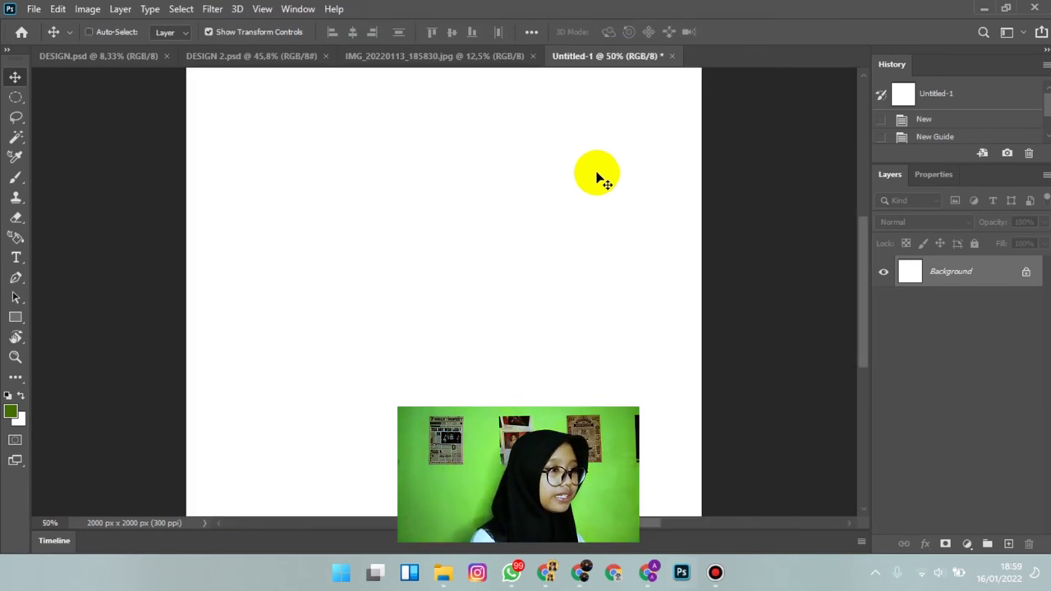
pyautogui.hotkey('ctrl', '-')
pyautogui.hotkey('ctrl', '-')
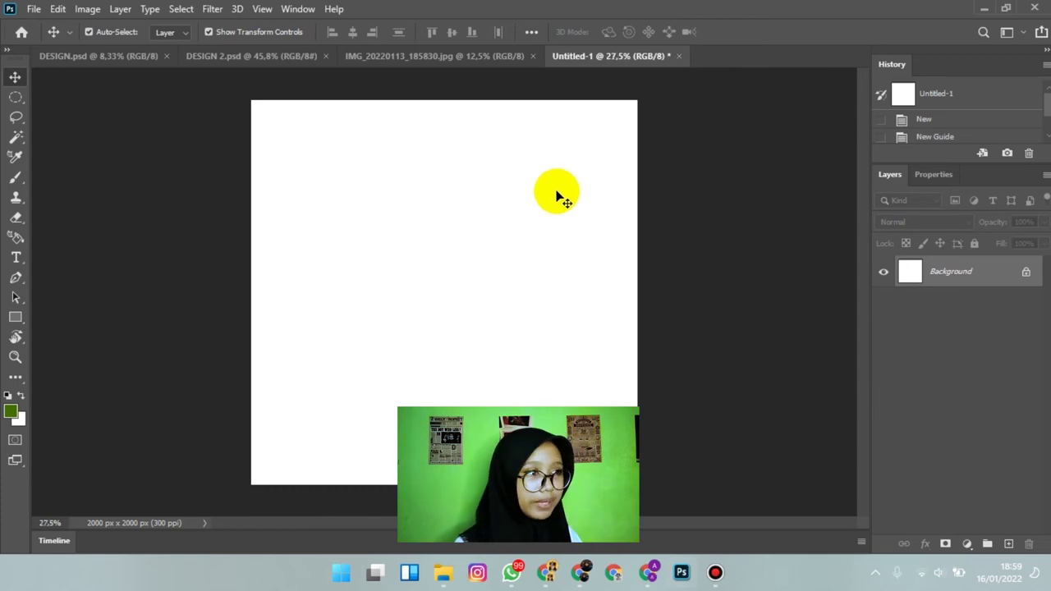
pyautogui.scroll(3, 558, 197)
pyautogui.scroll(-3, 558, 197)
pyautogui.scroll(-1, 558, 184)
pyautogui.scroll(2, 558, 184)
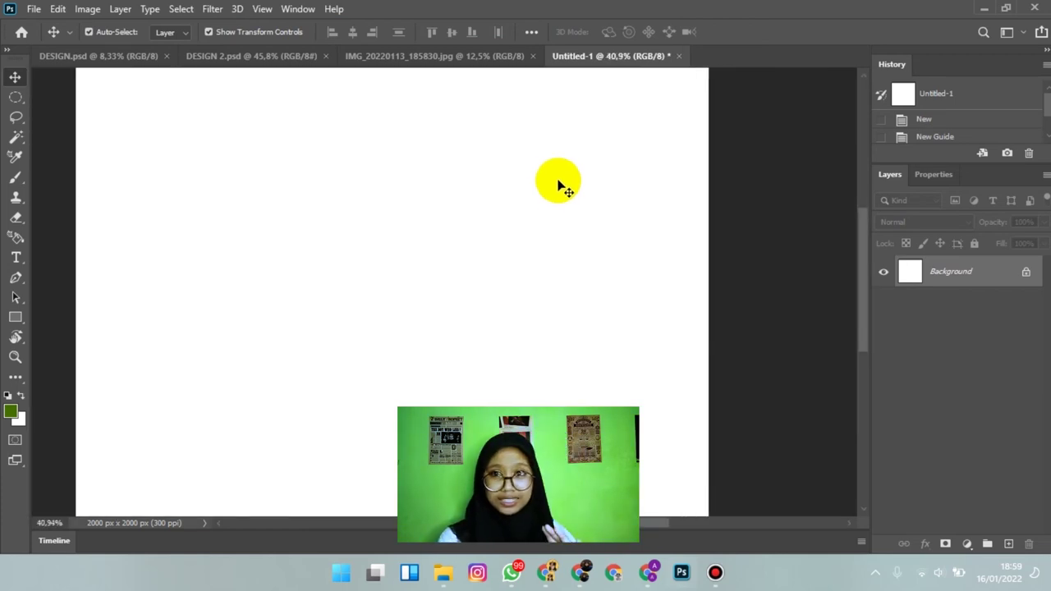
pyautogui.scroll(1, 558, 184)
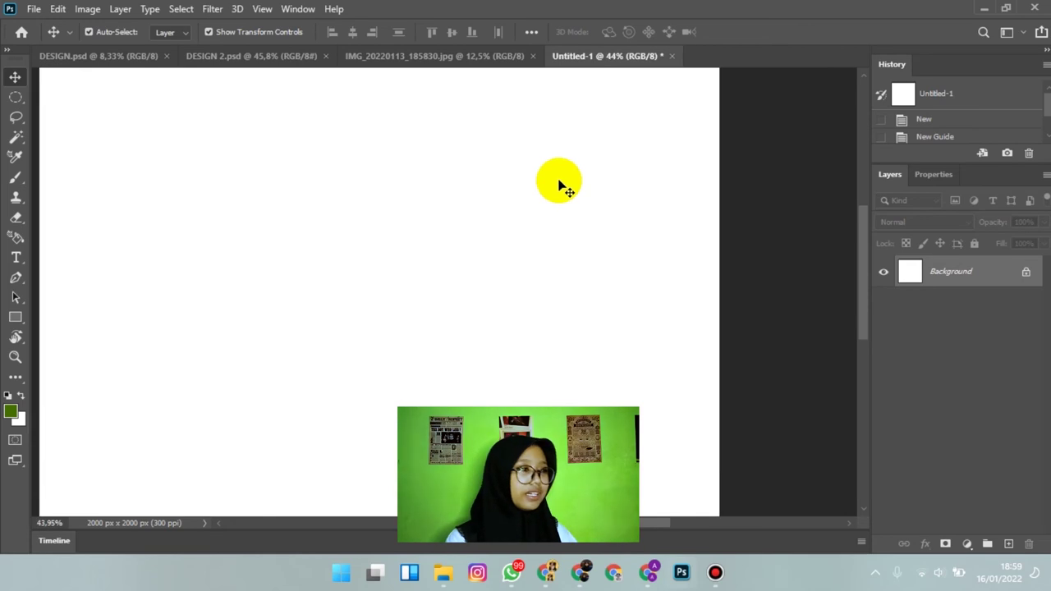
pyautogui.scroll(-3, 558, 184)
# Pan the canvas sideways and wheel-zoom to end at about 33.9%.
pyautogui.click(533, 195)
pyautogui.scroll(3, 587, 248)
pyautogui.moveTo(530, 235); pyautogui.dragTo(737, 277)
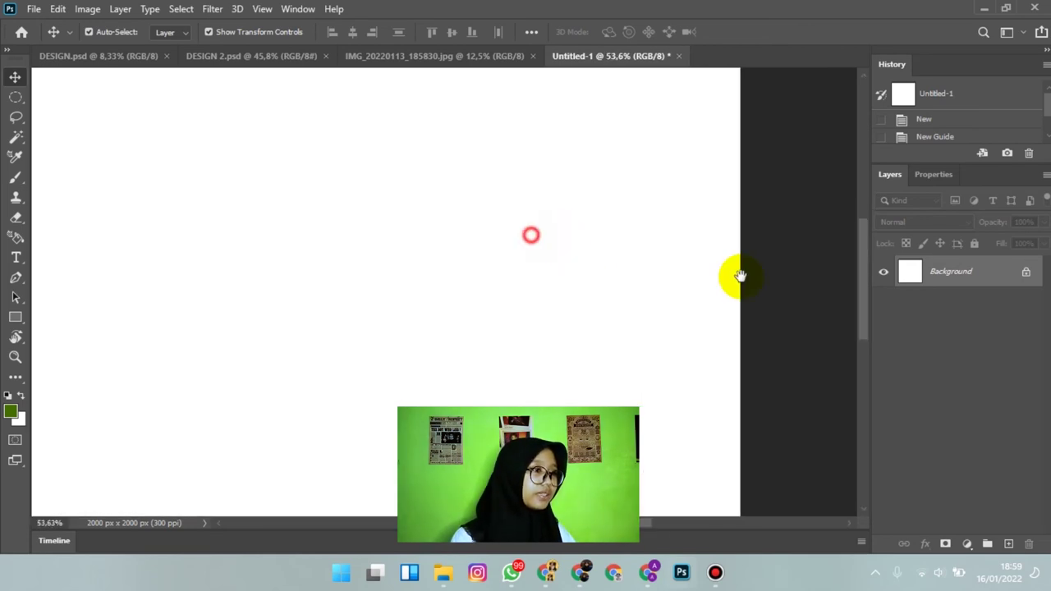
pyautogui.scroll(-2, 681, 258)
pyautogui.scroll(-1, 639, 265)
pyautogui.scroll(2, 640, 264)
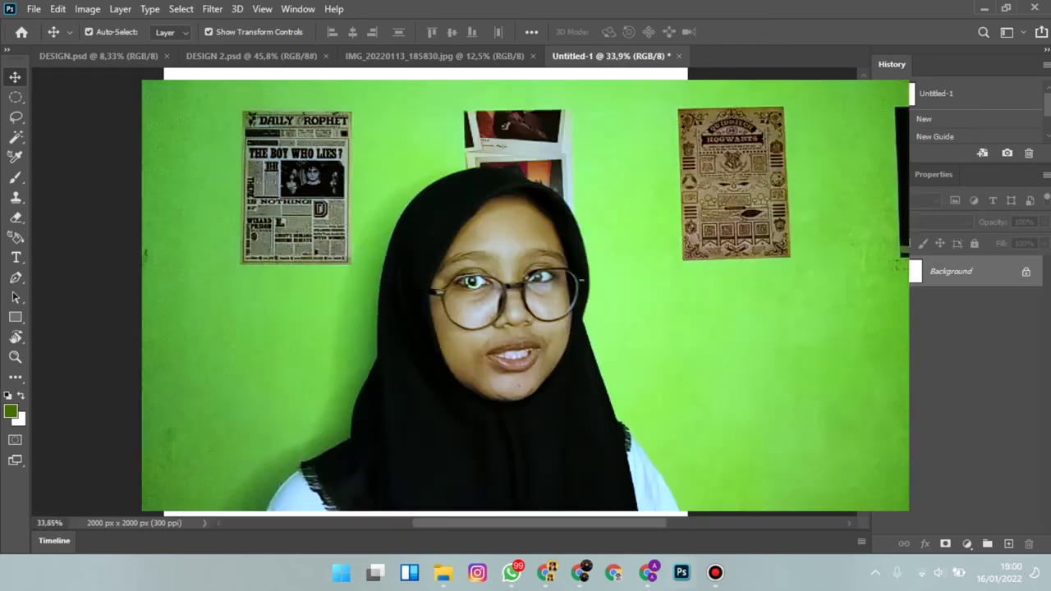